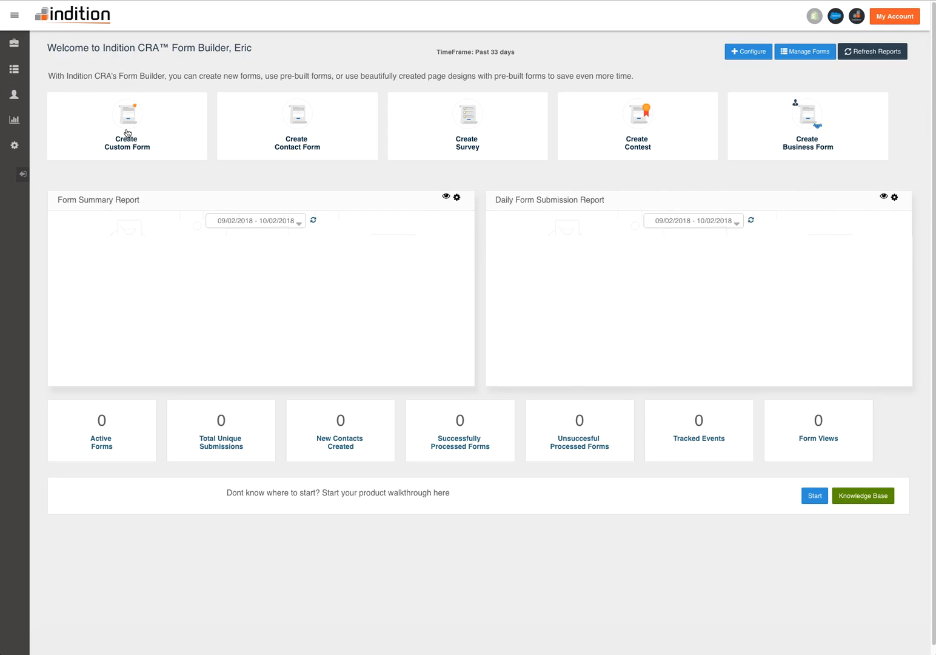
click(134, 140)
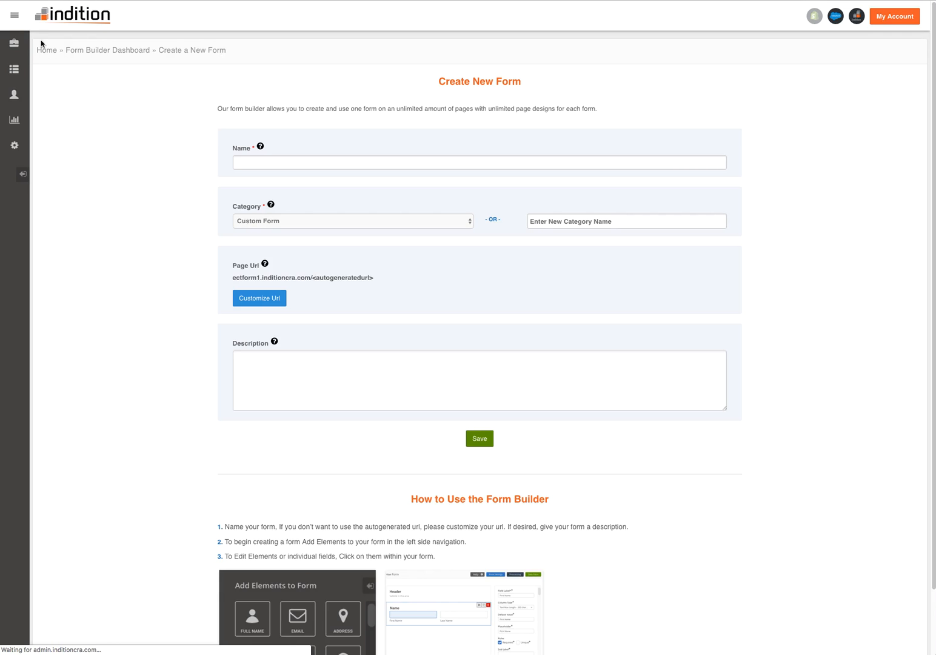
click(89, 50)
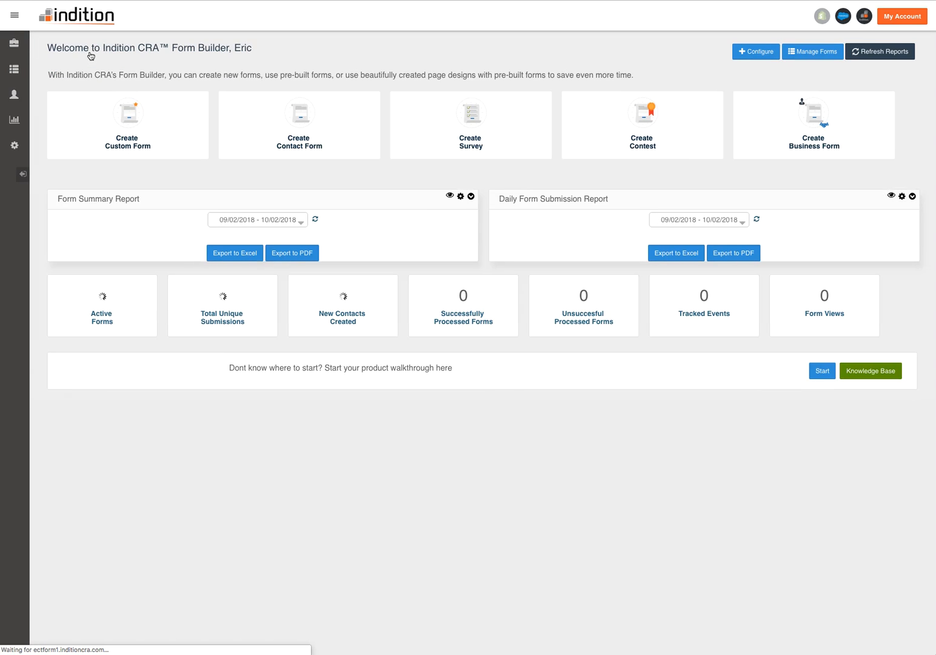
click(298, 133)
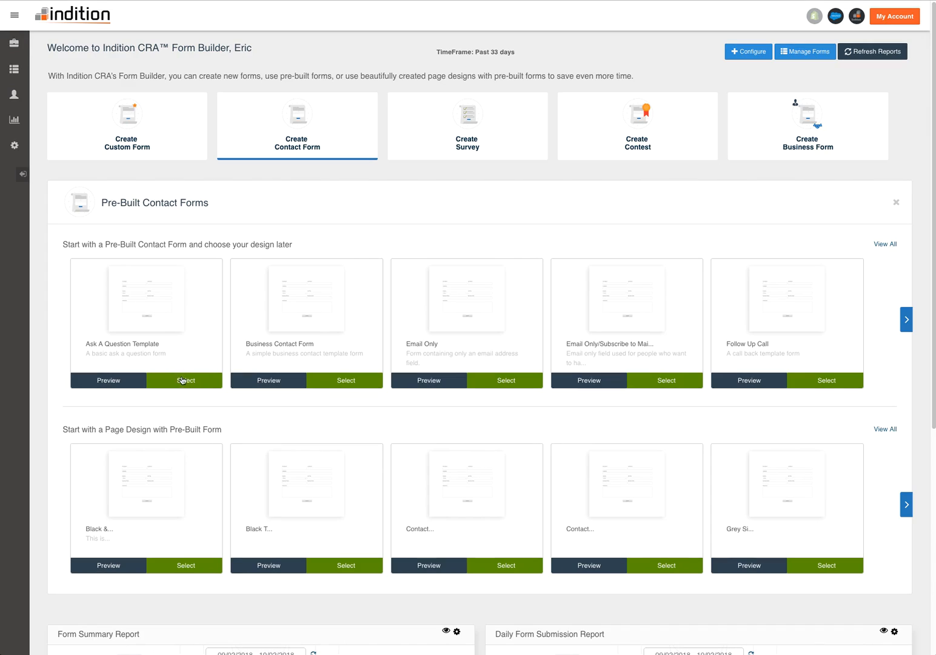
click(896, 204)
- Start a new custom form named "Demo Form", keeping Custom Form as its category
click(135, 129)
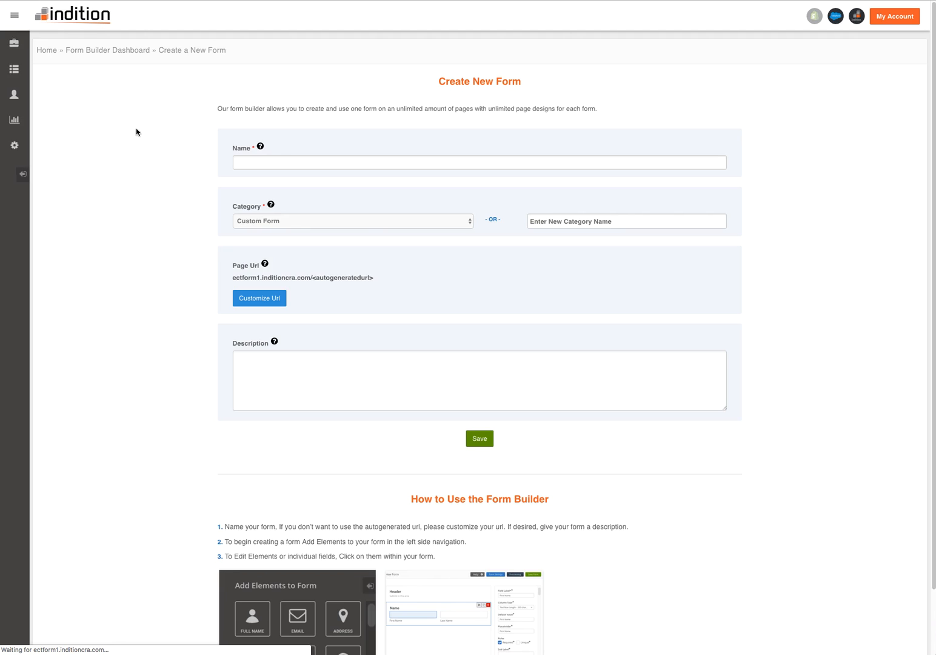
click(299, 163)
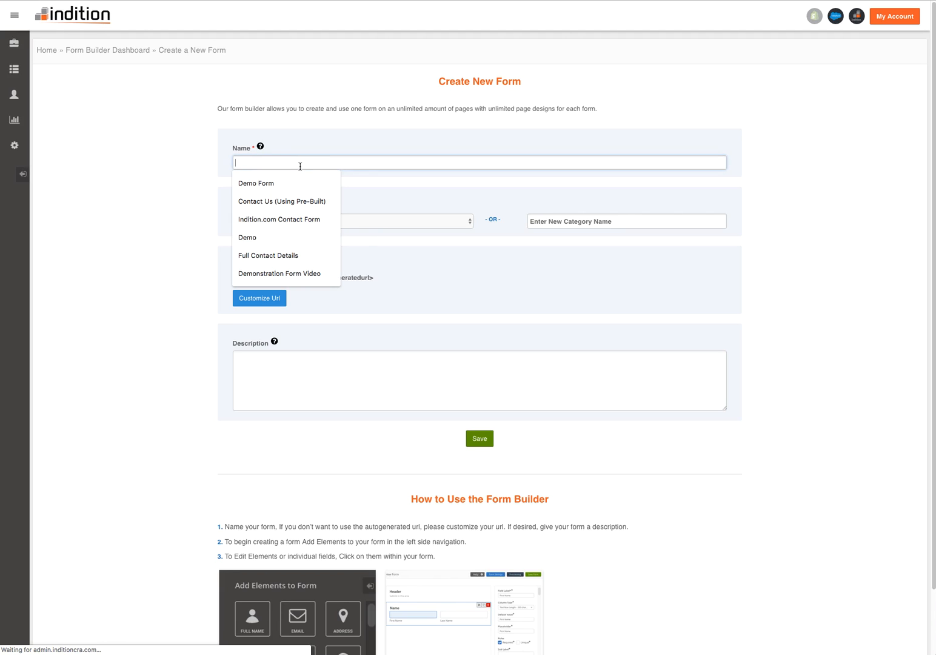
text(Demo Form)
click(438, 176)
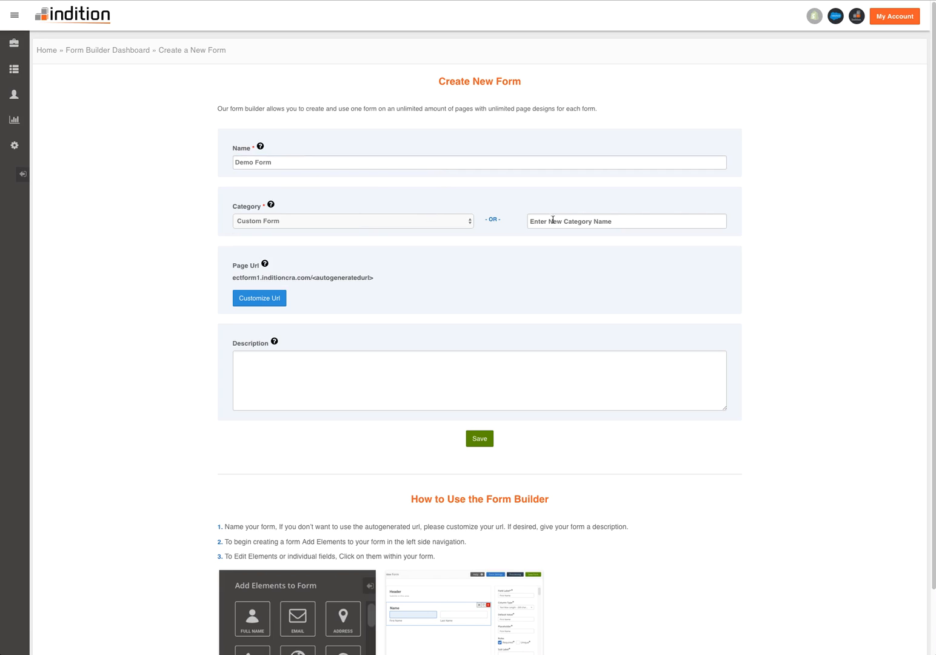
click(339, 227)
click(204, 222)
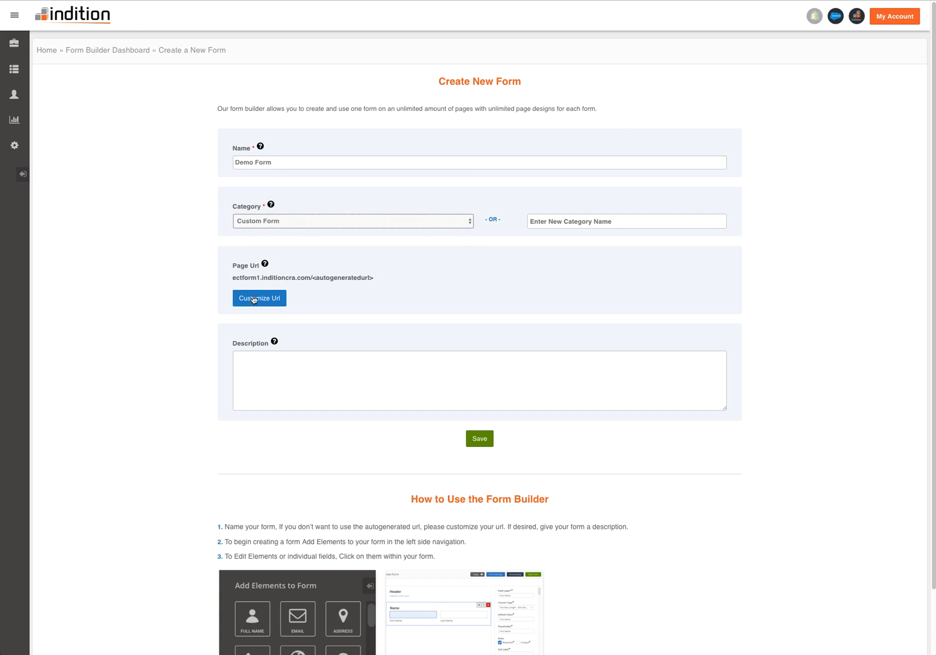
- Keep the autogenerated page URL, leave the description empty and save the new form
drag(313, 279, 368, 278)
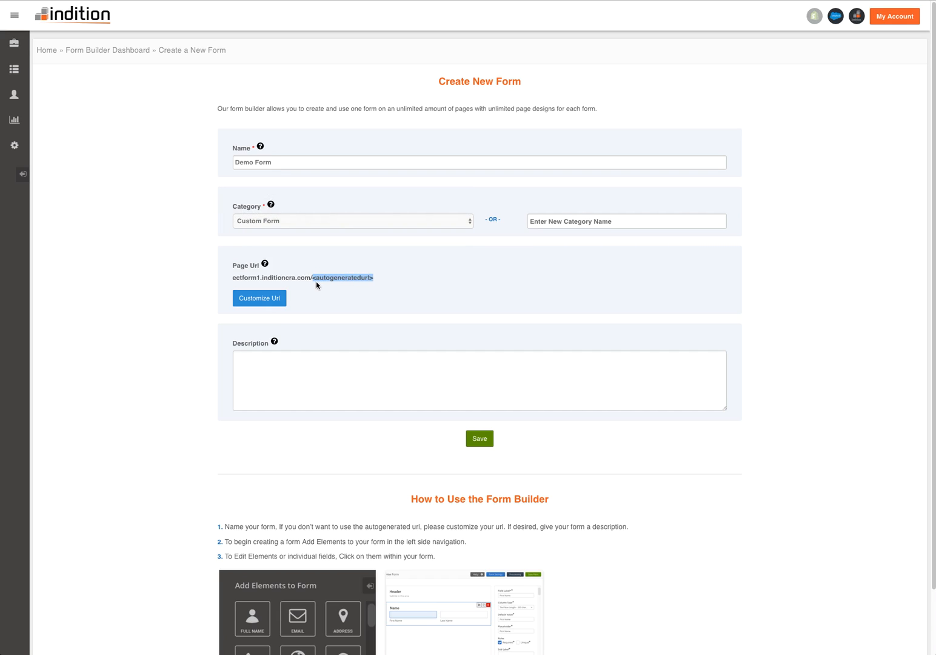
click(368, 287)
drag(313, 278, 365, 282)
click(347, 294)
scroll(225, 302, down, 1)
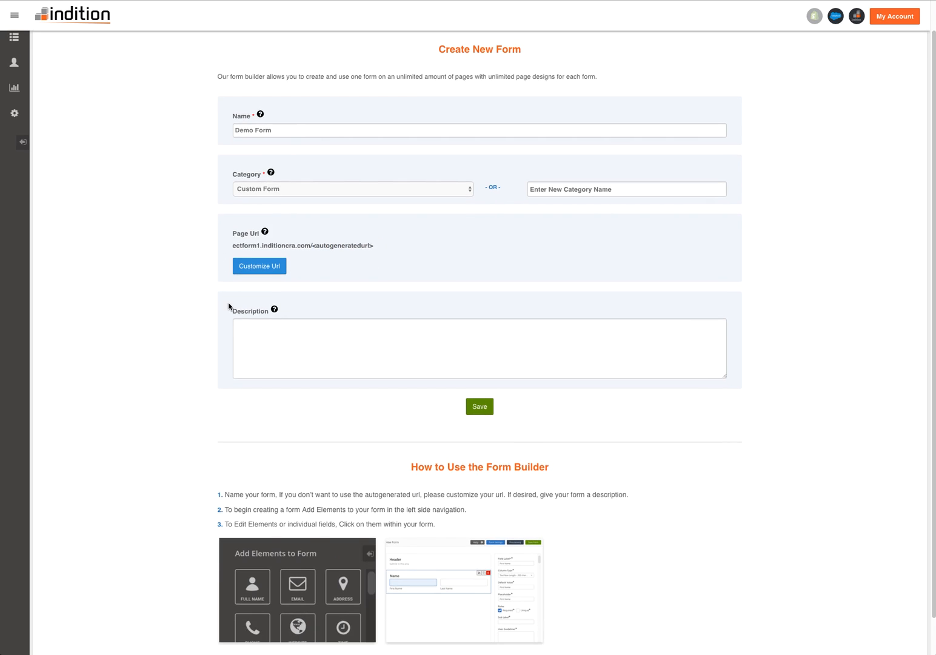
scroll(219, 353, up, 1)
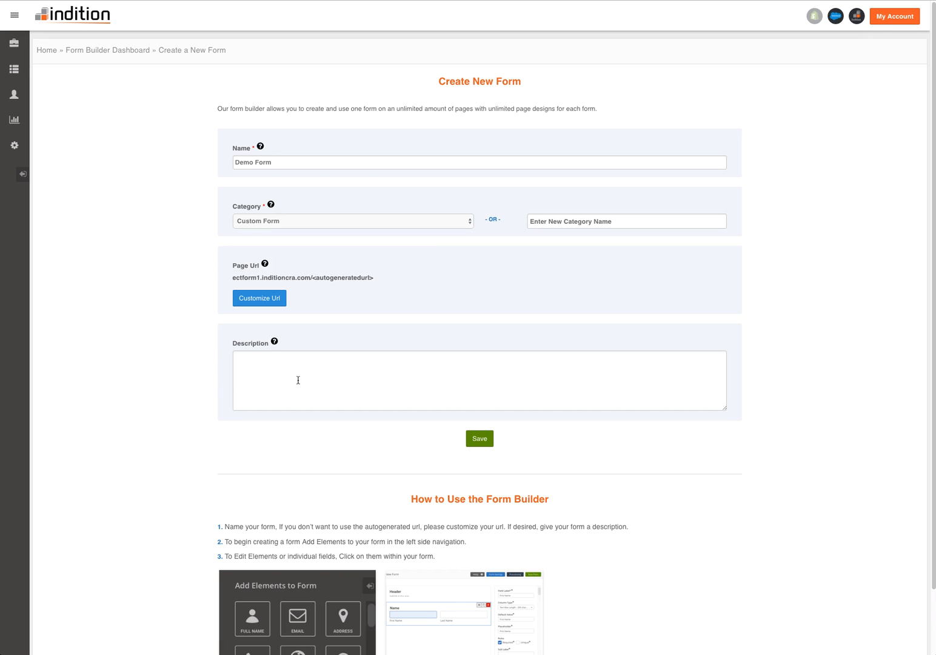
click(485, 439)
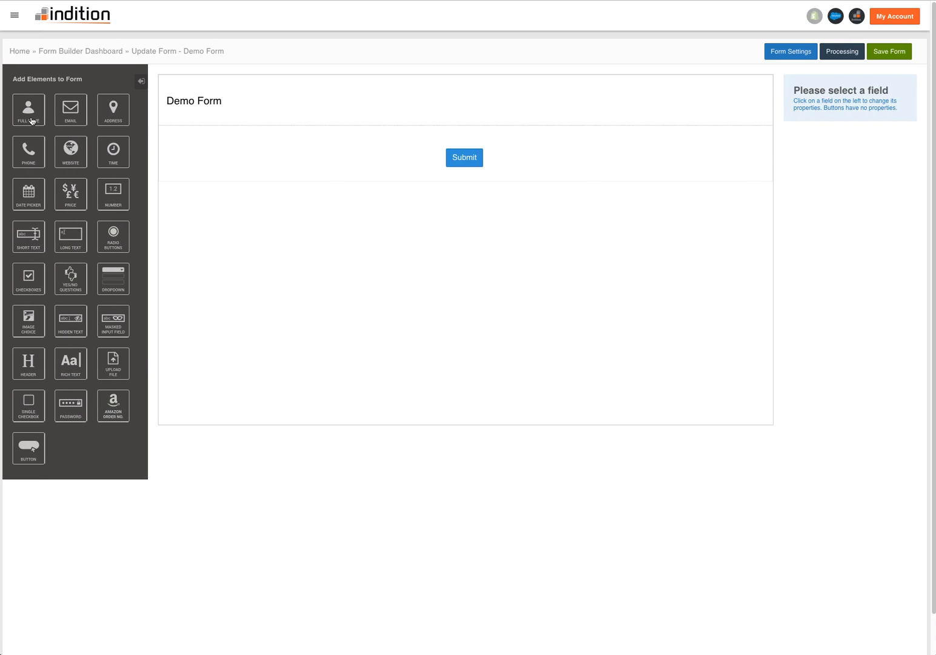
- Add Full Name, Email and Short Text elements to the Demo Form
click(32, 119)
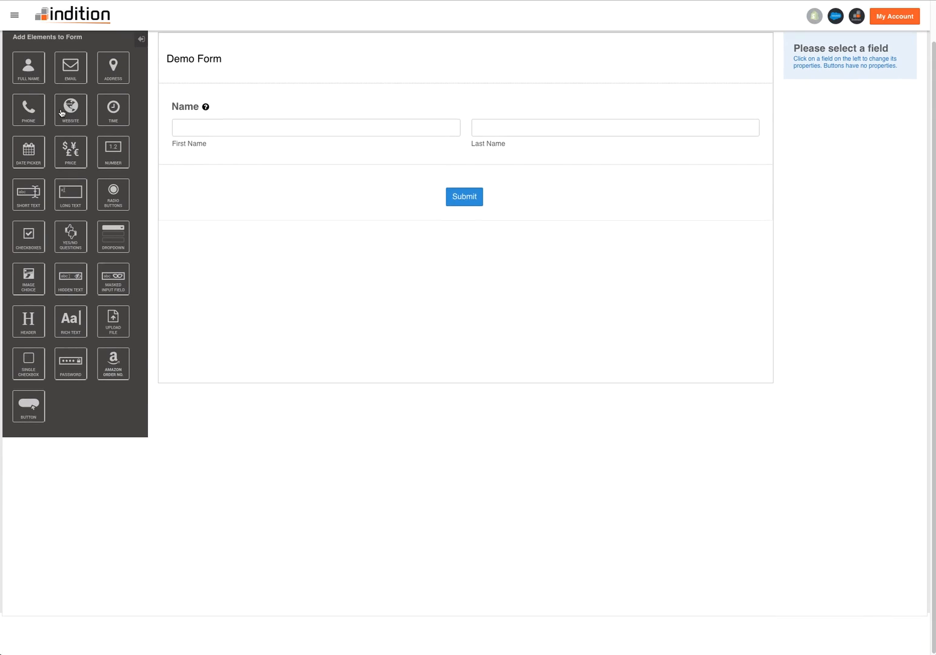
click(70, 76)
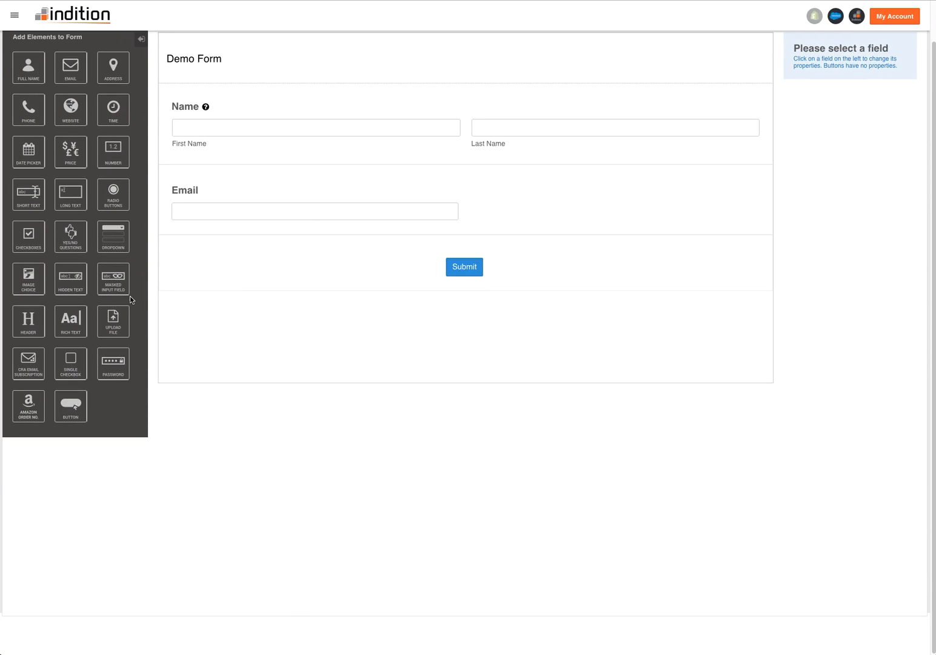
scroll(152, 248, up, 1)
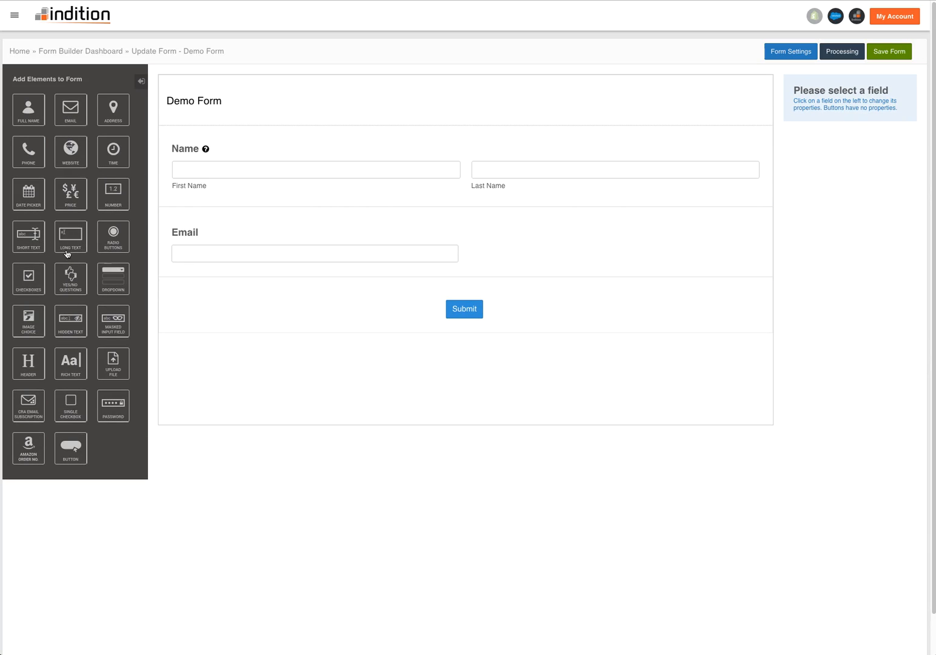
click(35, 237)
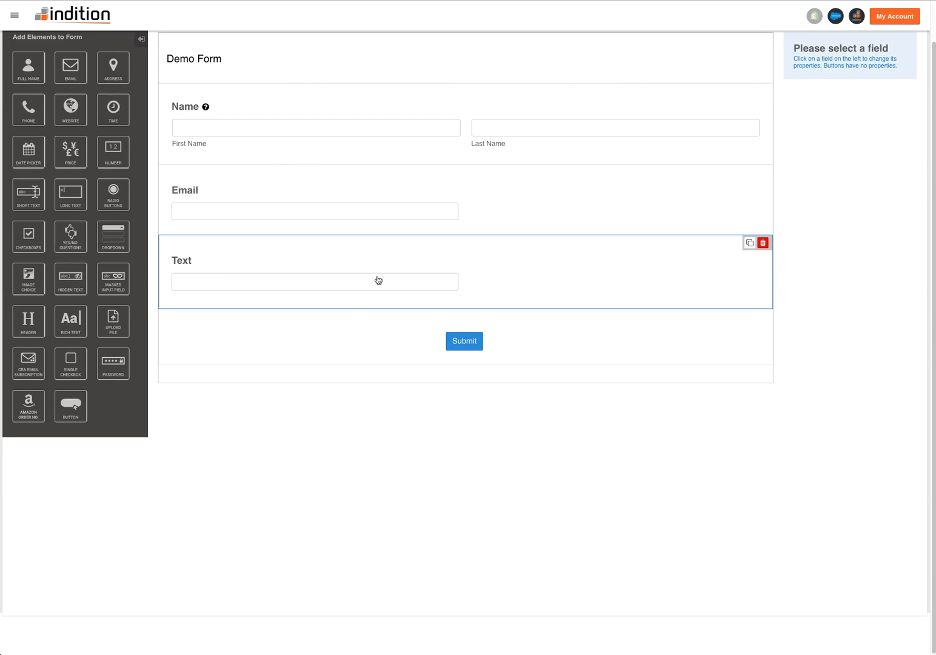
scroll(389, 277, up, 2)
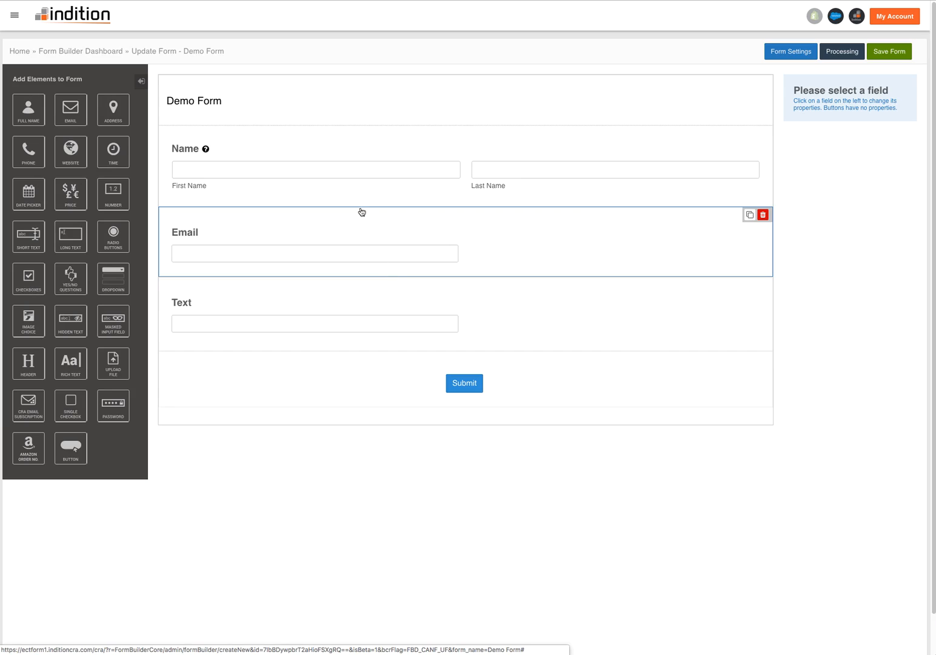
- Change the Email field's label to "Email Address", make it required and apply the changes
click(330, 239)
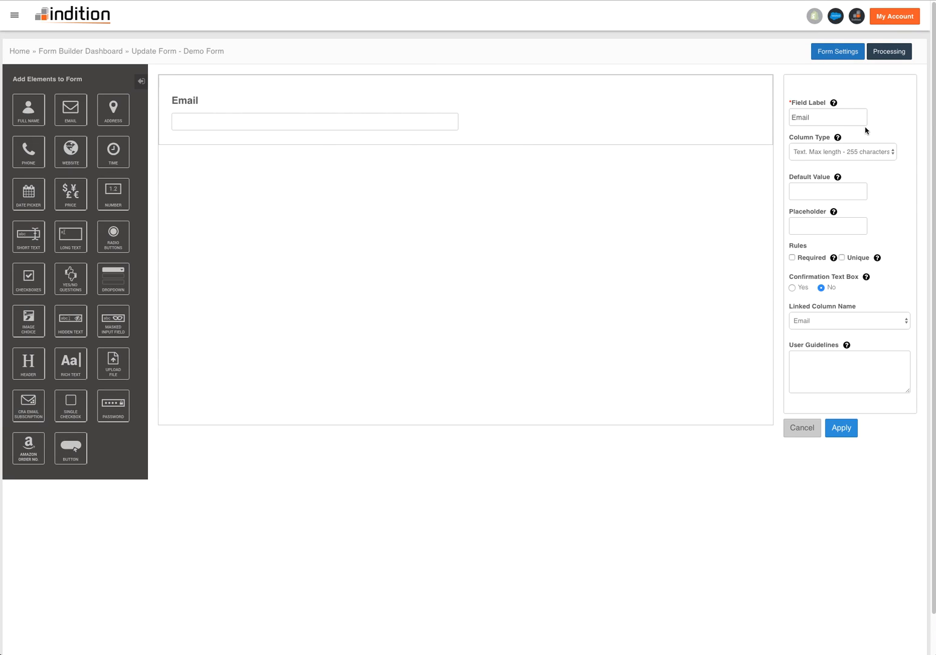
double_click(825, 114)
text(Email)
click(840, 427)
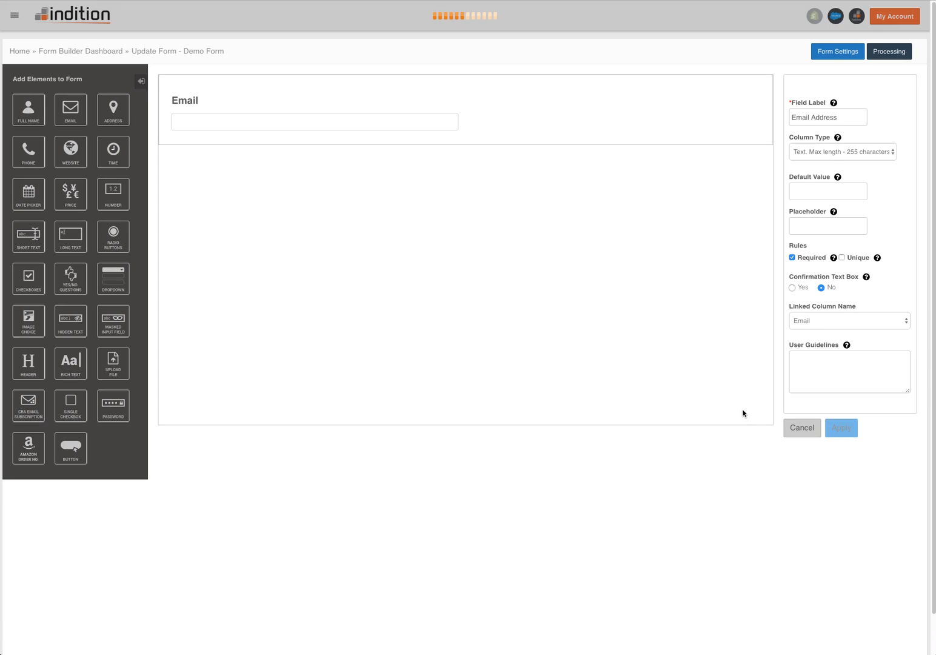
- Make the First Name part of the Name field required and apply the change
click(267, 167)
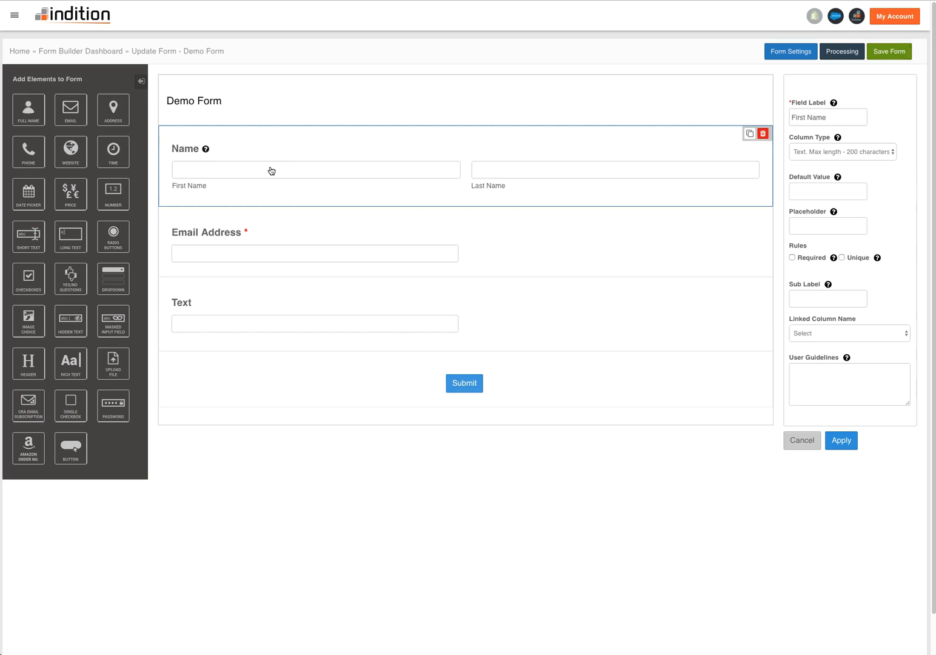
click(793, 257)
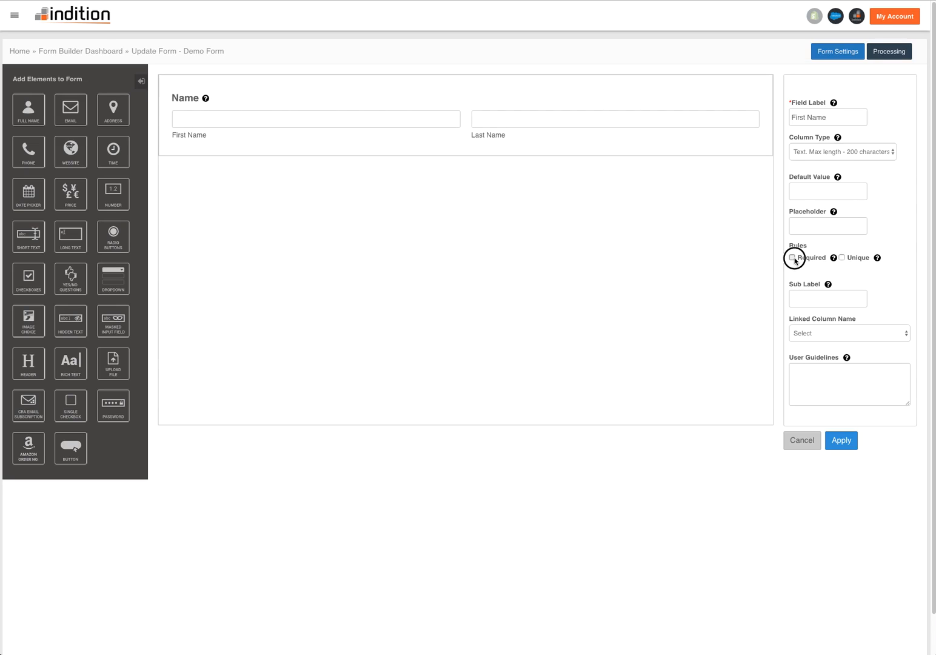
click(838, 440)
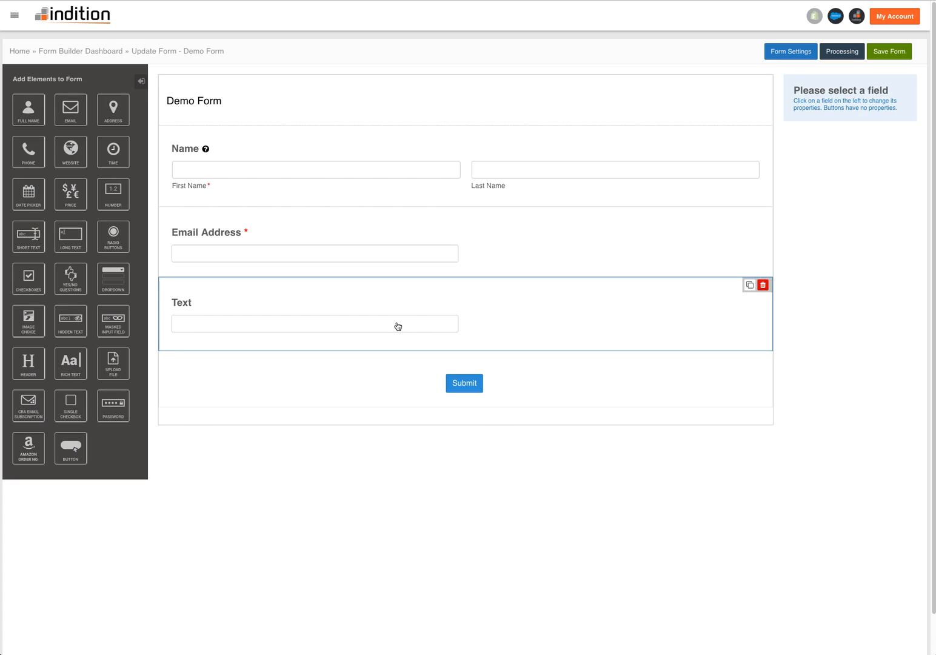
- Delete the Text field from the form, then save the form and continue editing it
click(762, 285)
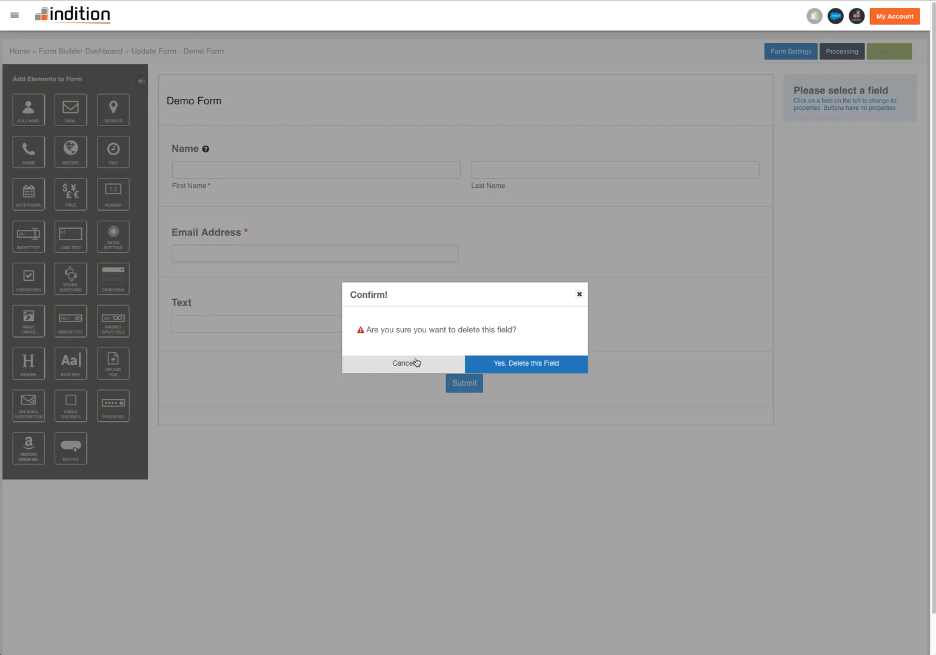
click(517, 363)
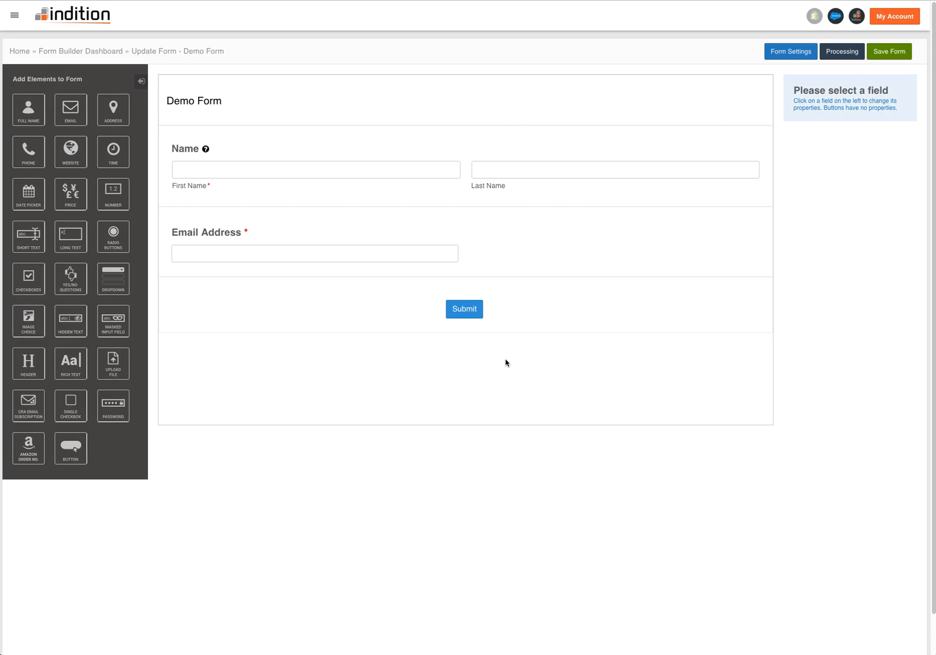
click(899, 54)
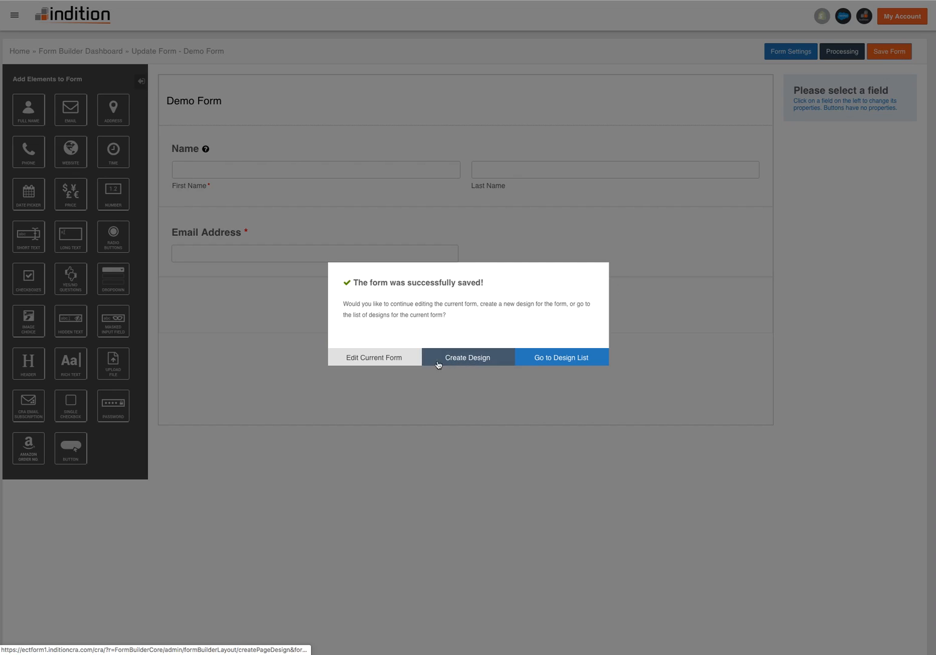
click(397, 357)
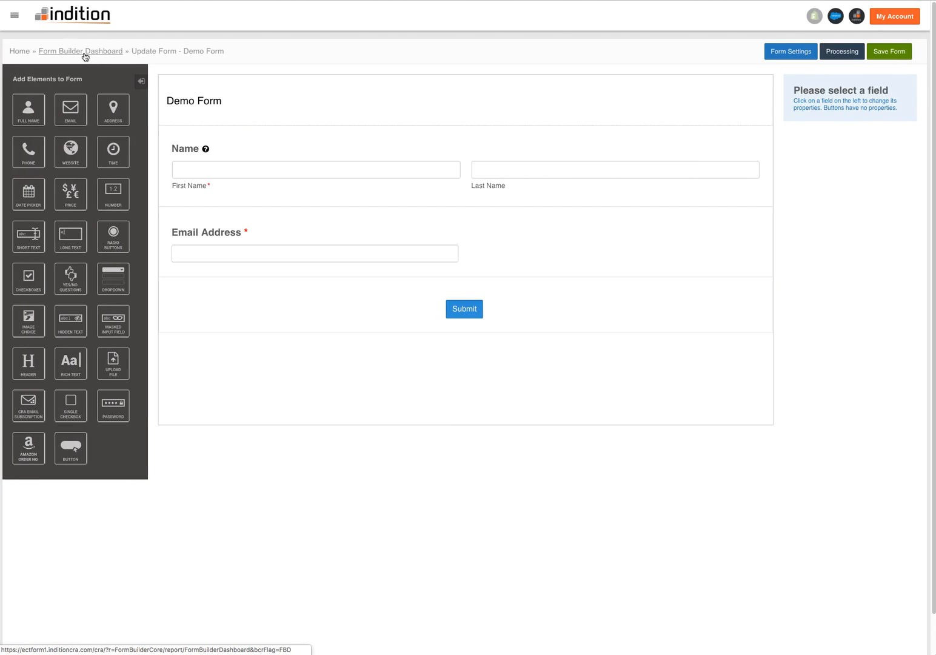
- From the Form Builder Dashboard, start a contact form based on the pre-built "Name and Email" template
click(57, 53)
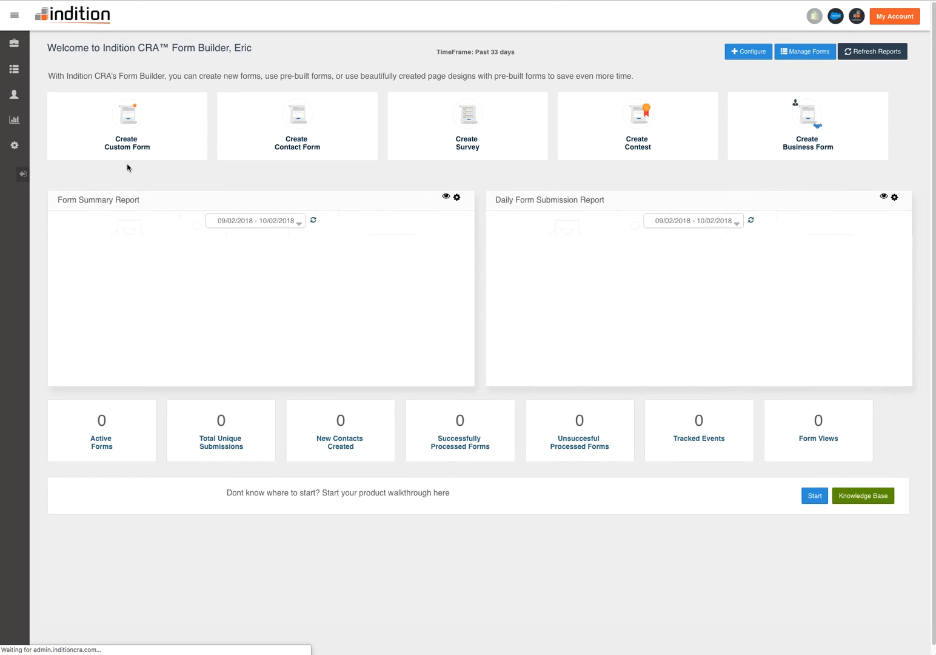
click(318, 138)
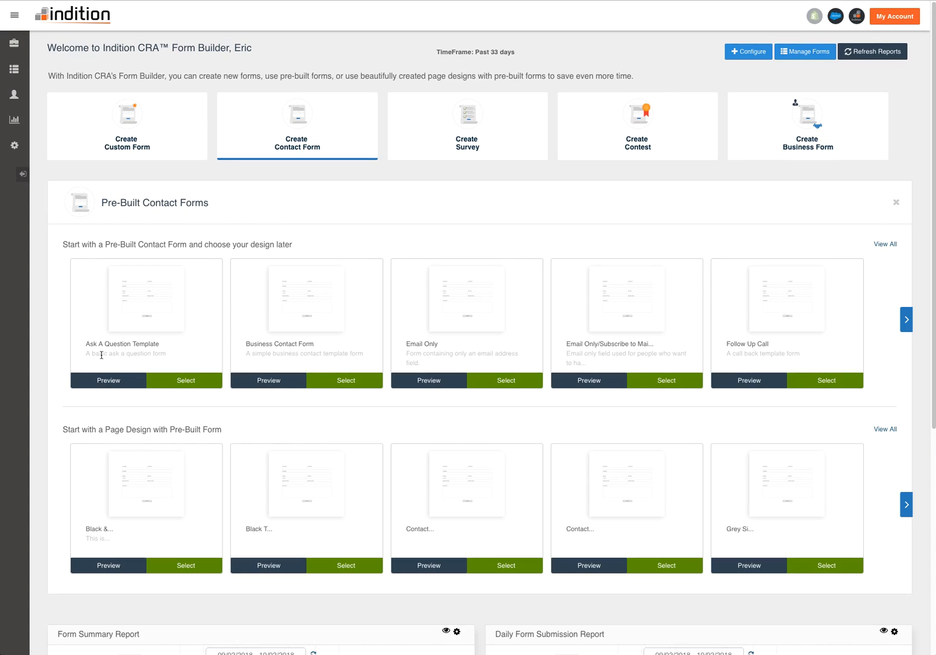
click(905, 319)
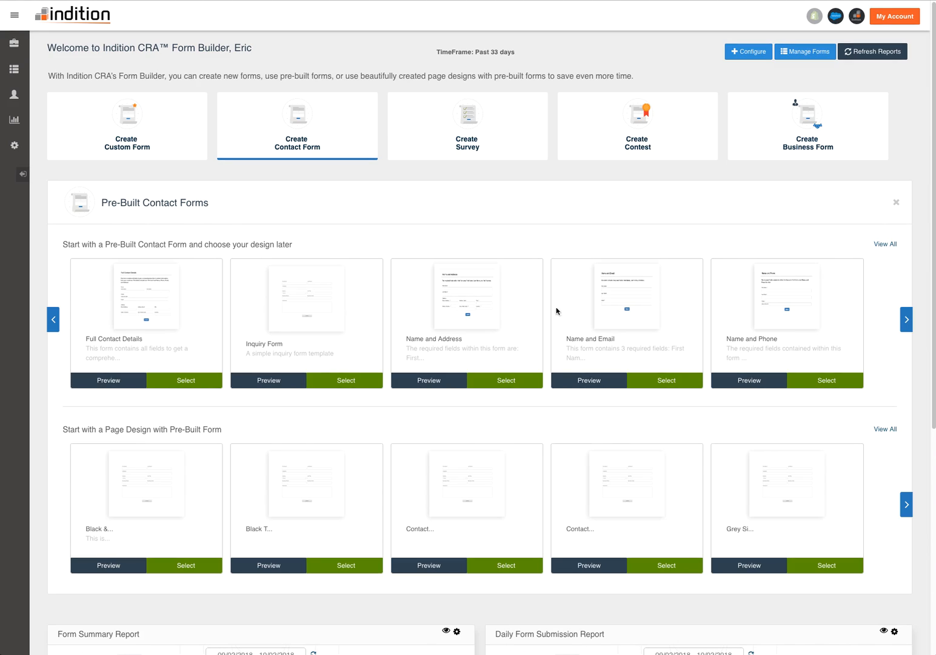
click(663, 380)
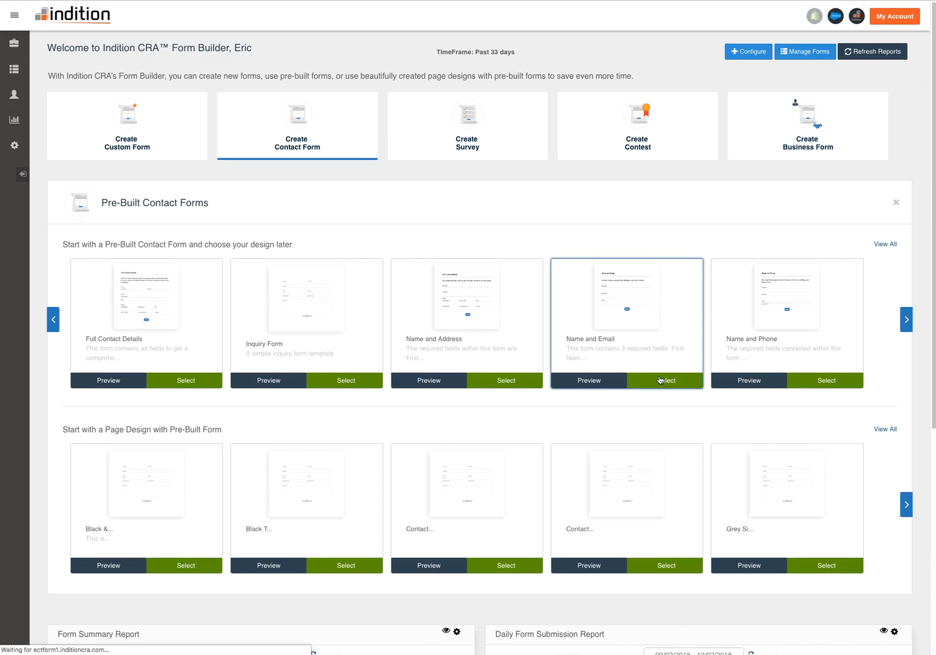
- Name the new contact form "Demo Prebuilt Form" and save its details
click(259, 159)
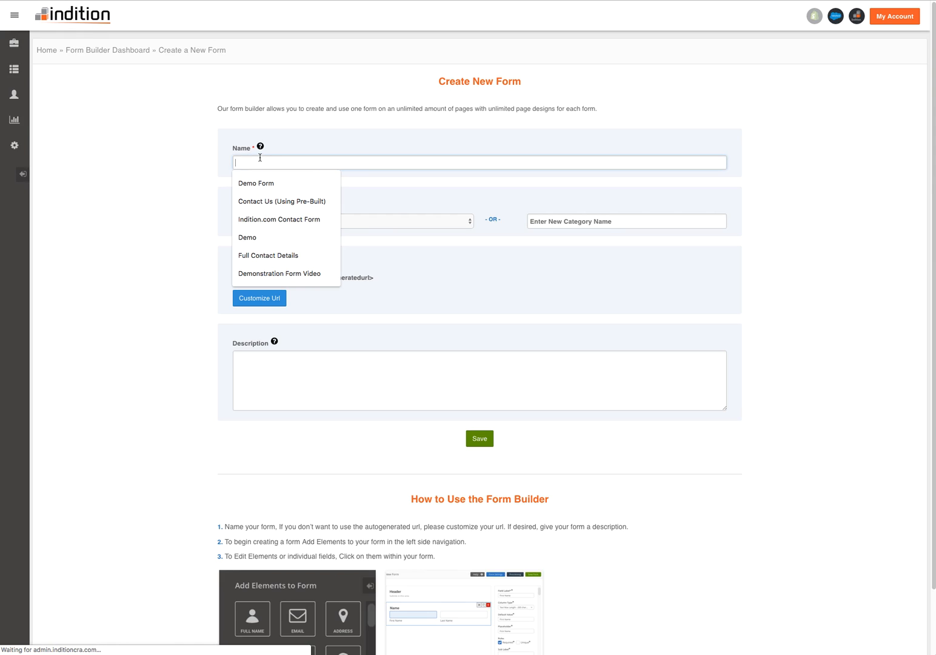
text(Demo P)
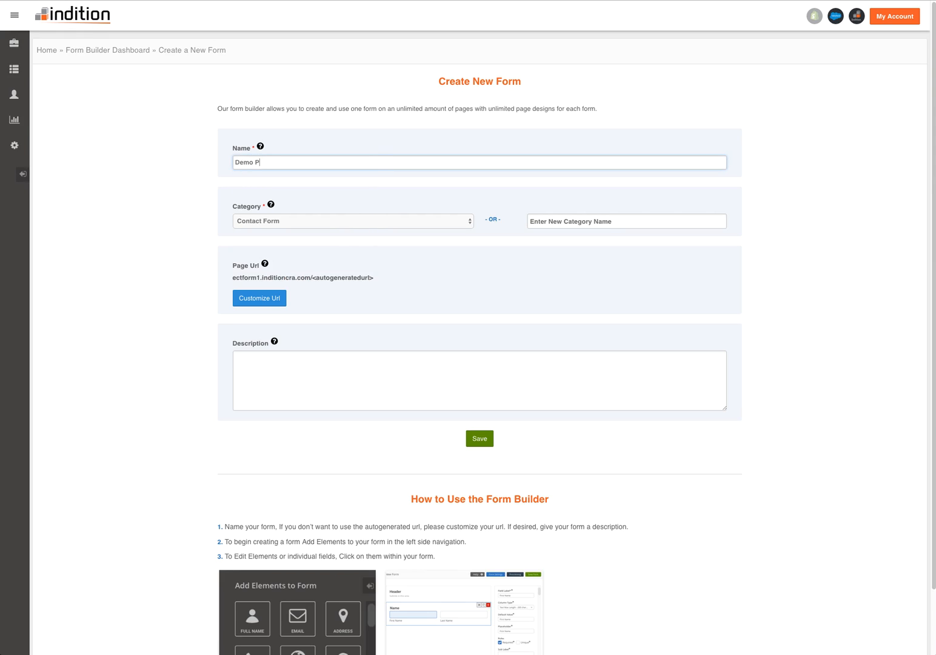
text(rebuilr)
click(441, 301)
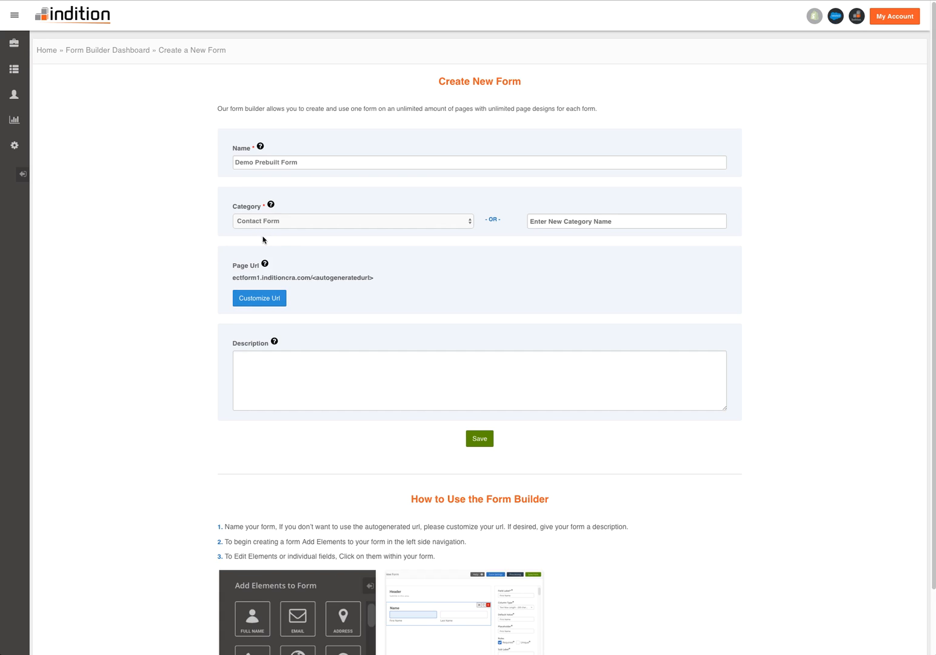
click(479, 438)
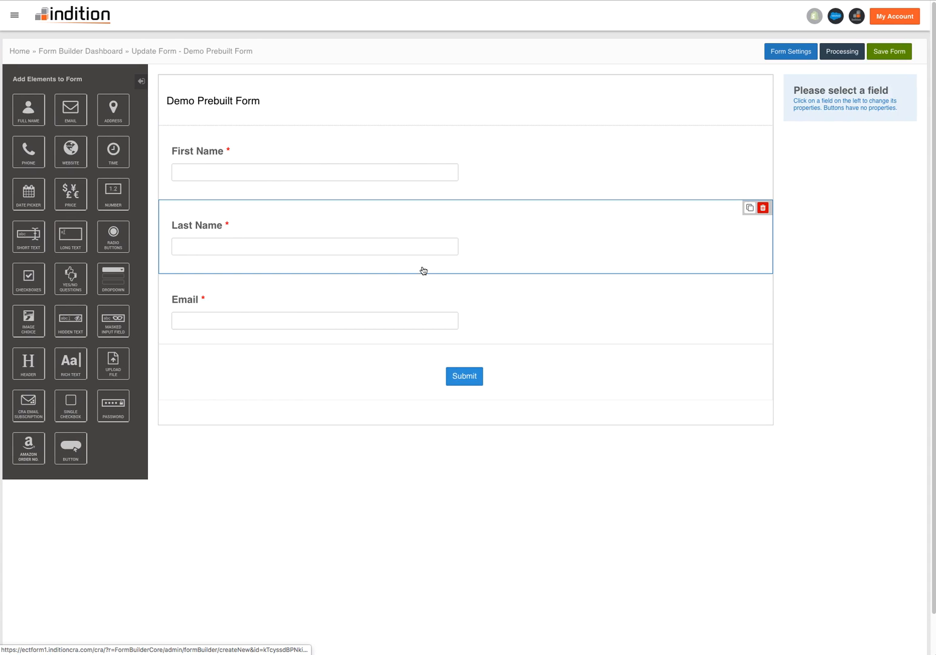
- Make the Last Name field optional and apply the change
click(362, 220)
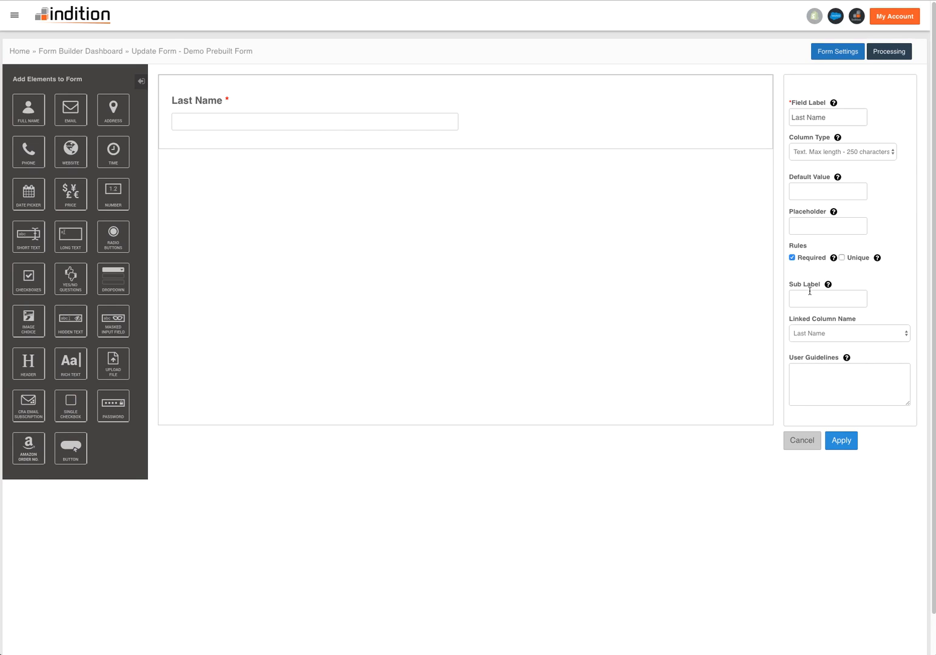
click(841, 440)
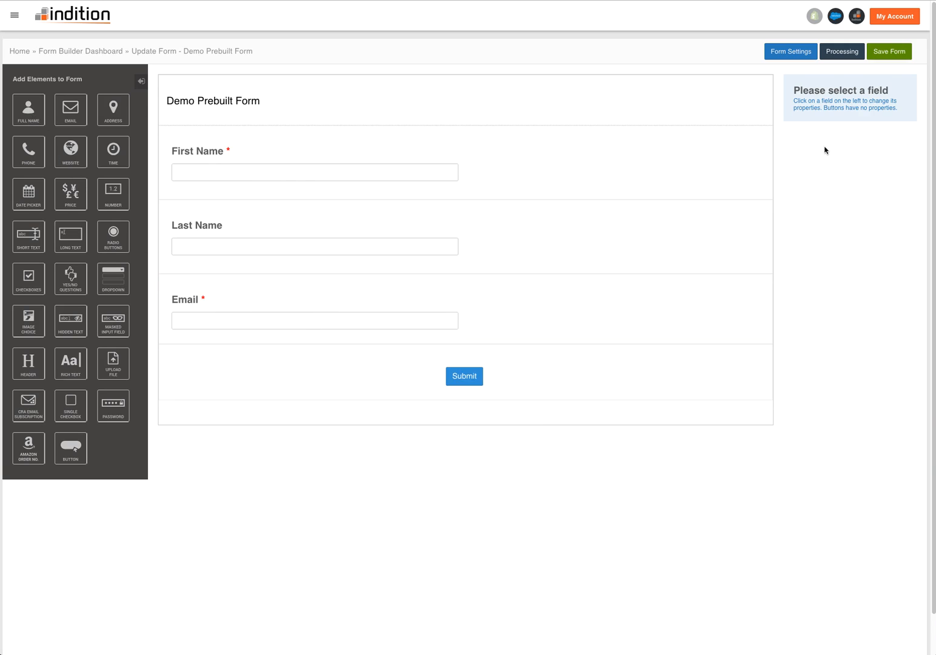
- Save the prebuilt form, choose to keep editing it, and return to the Form Builder Dashboard
click(887, 52)
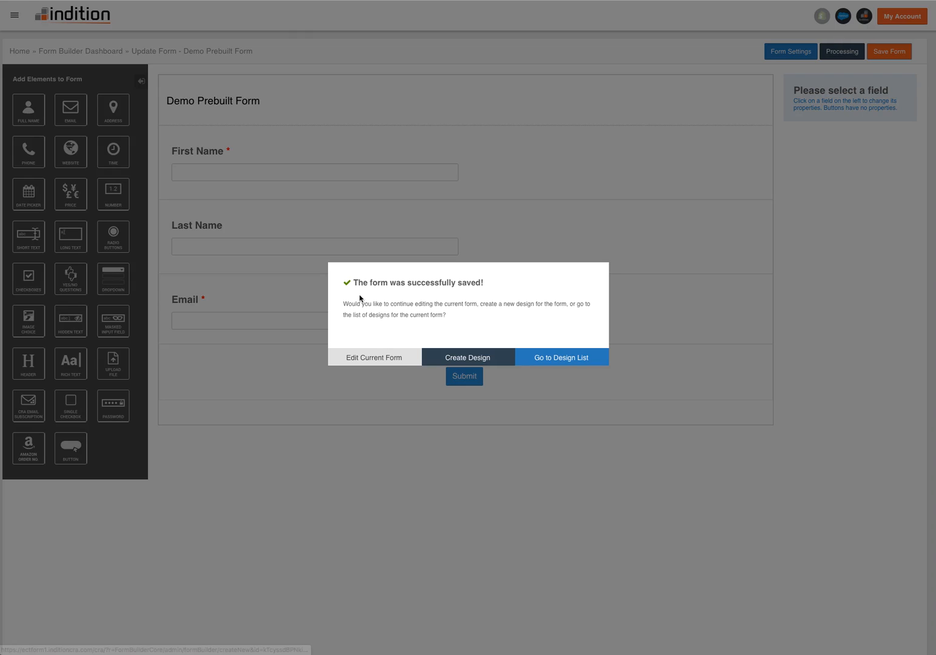
click(391, 362)
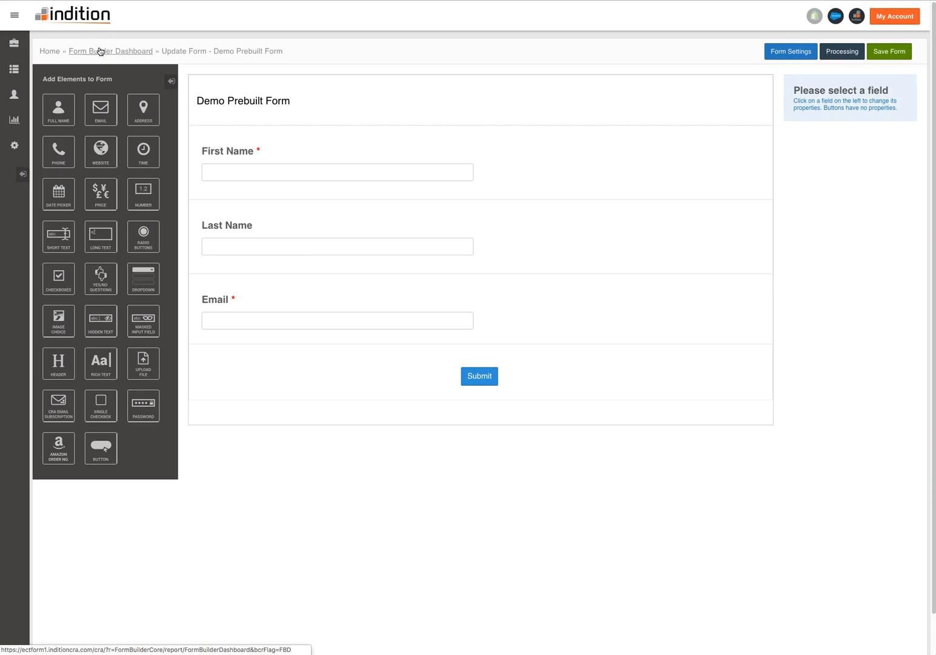
click(101, 51)
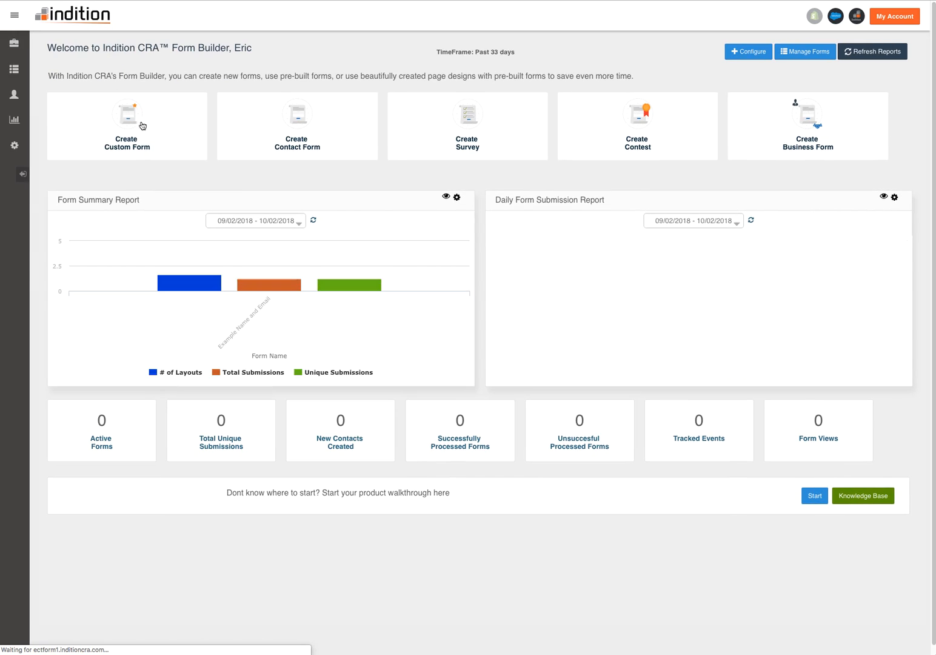